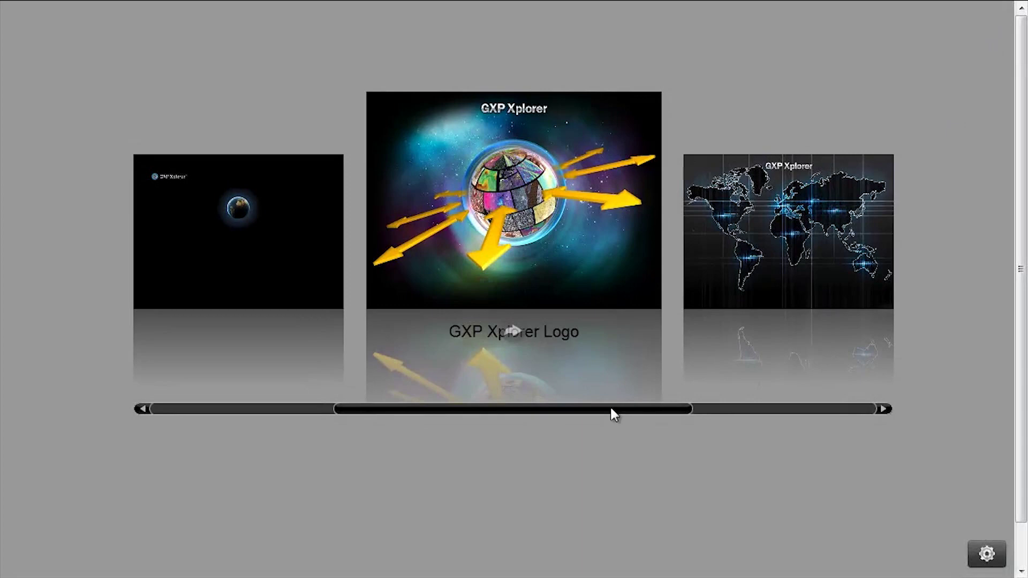
{"action": "left_click_drag", "start_coordinate": [611, 408], "coordinate": [520, 409]}
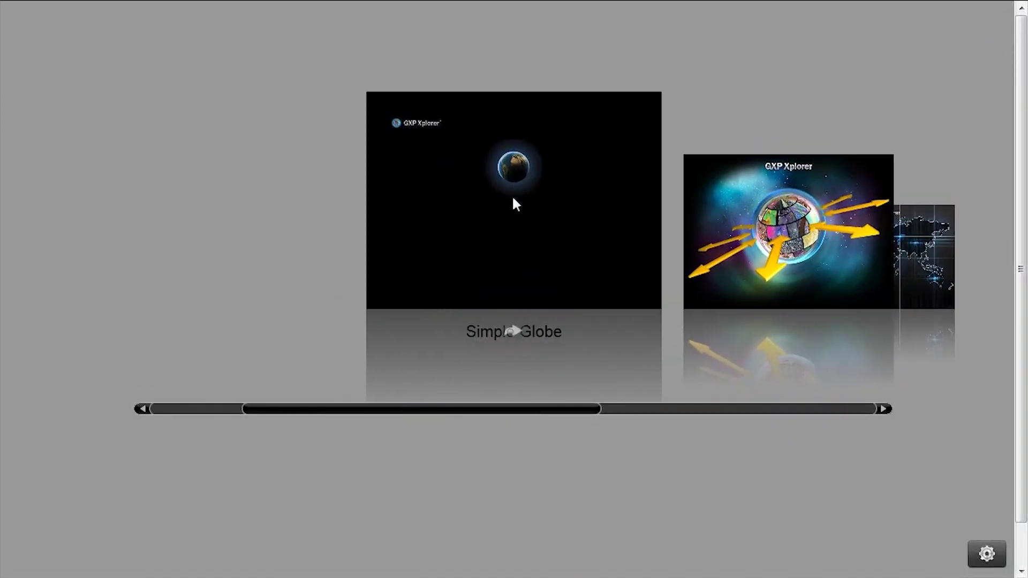
Switch the landing page to the Simple Globe theme from the carousel.
{"action": "left_click", "coordinate": [514, 347]}
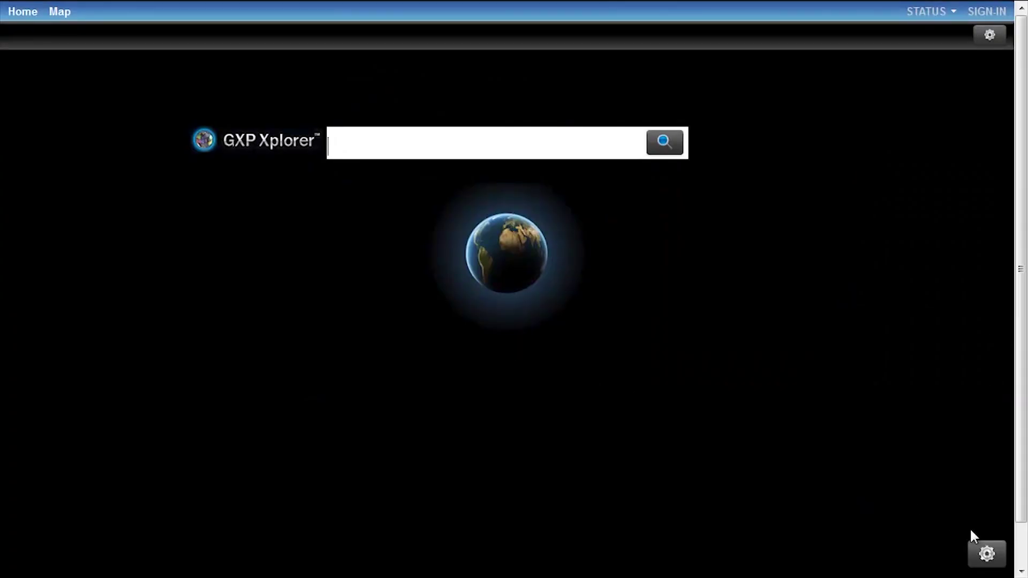
Open and dismiss the image upload dialog, then run the keyword search.
{"action": "left_click", "coordinate": [985, 555]}
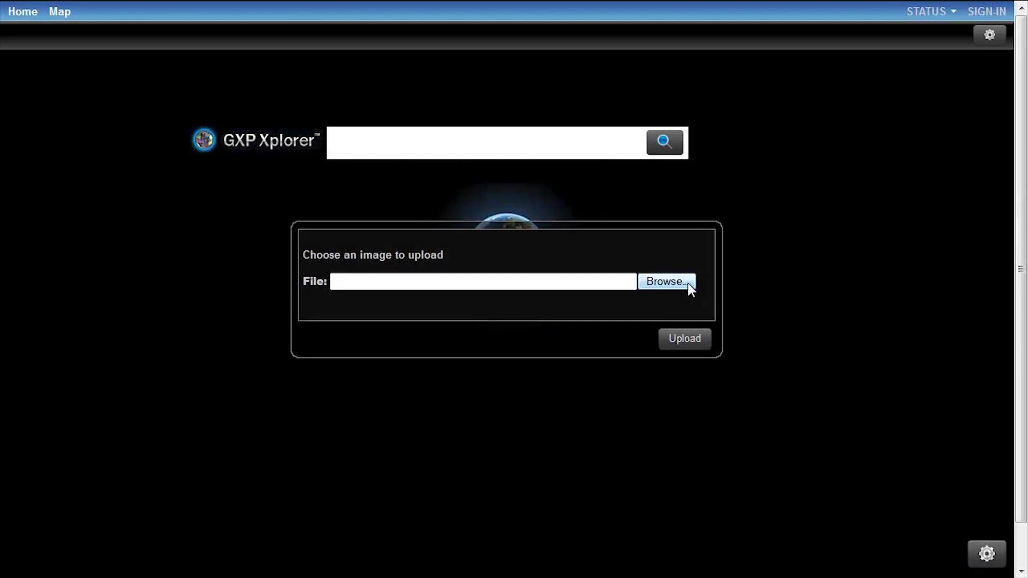
{"action": "left_click", "coordinate": [688, 351]}
{"action": "type", "text": "keywo"}
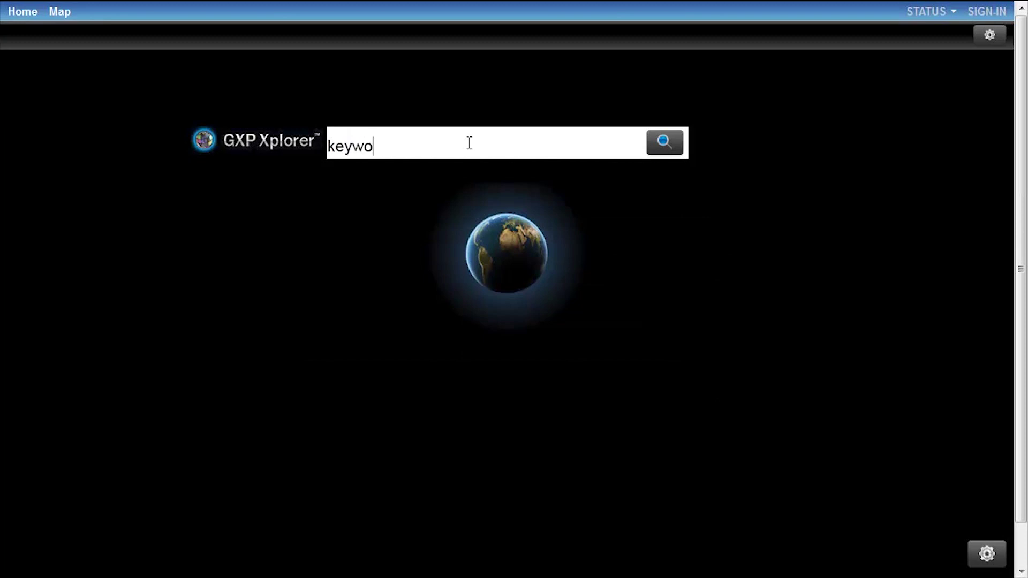
{"action": "type", "text": "rd search"}
{"action": "left_click", "coordinate": [645, 158]}
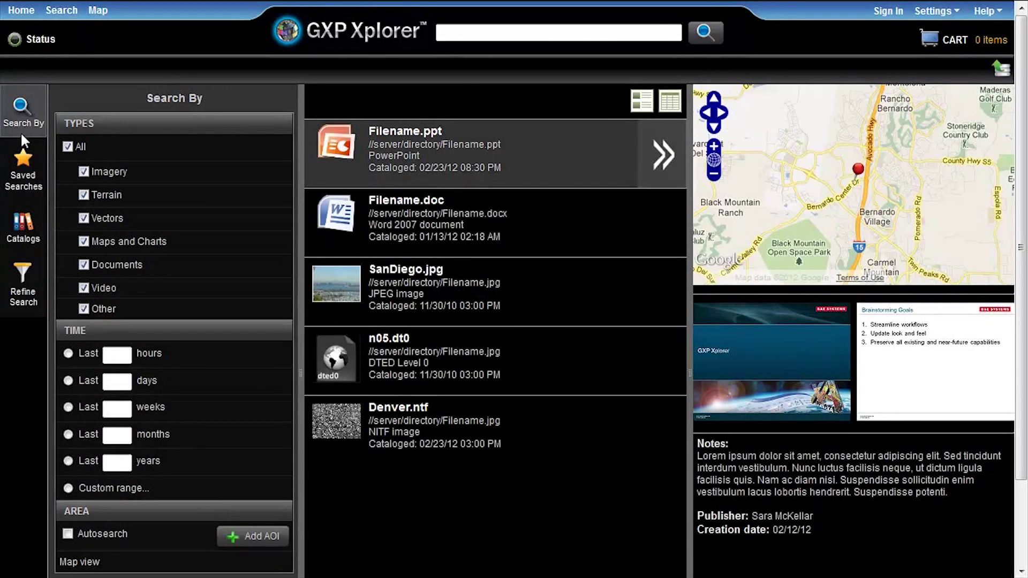
Browse the advanced NITF USE00A and CSEXRA search fields, then show Saved Searches.
{"action": "left_click", "coordinate": [284, 175]}
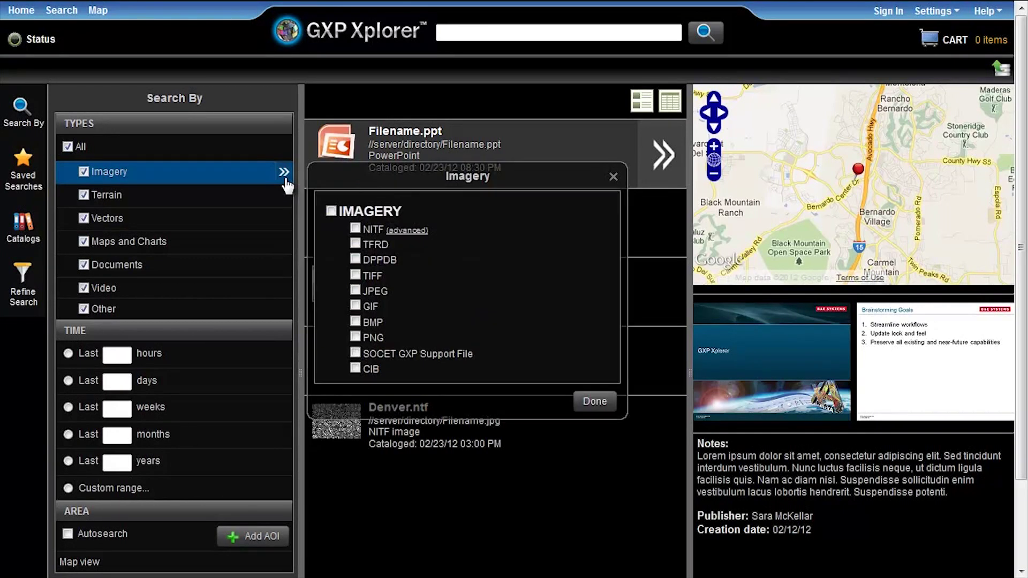
{"action": "left_click", "coordinate": [420, 232]}
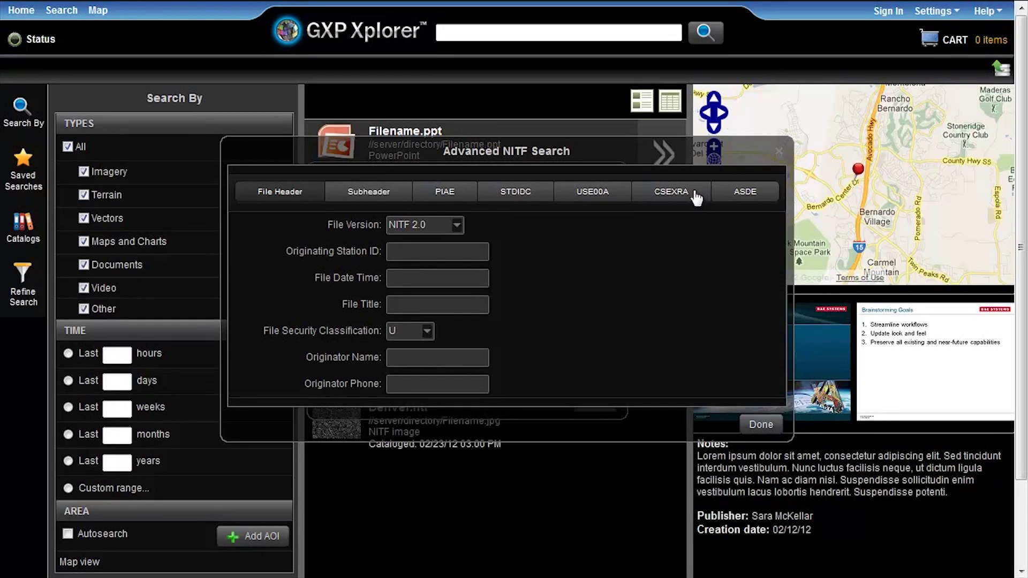
{"action": "left_click", "coordinate": [625, 195]}
{"action": "left_click", "coordinate": [585, 196]}
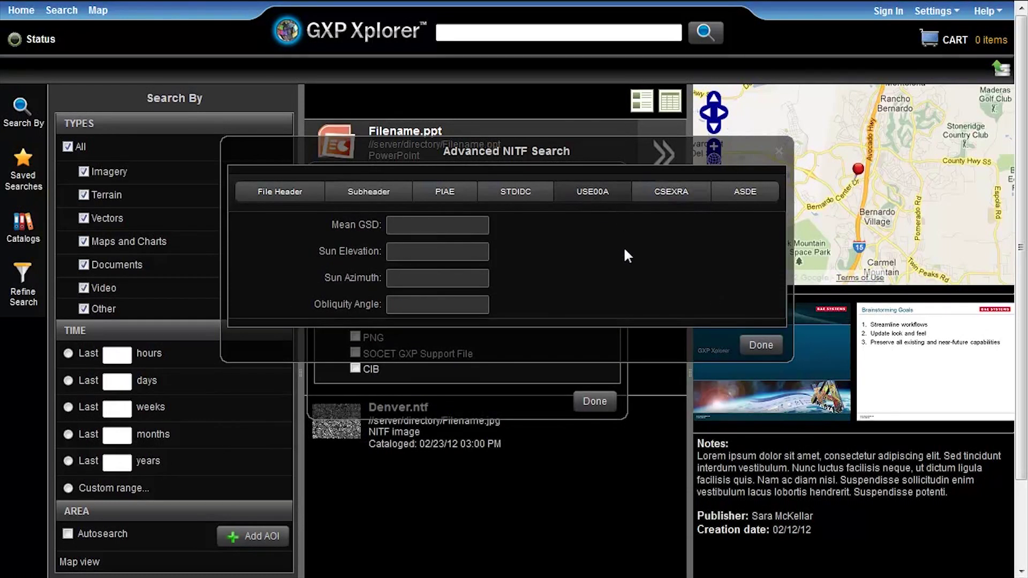
{"action": "left_click", "coordinate": [740, 343]}
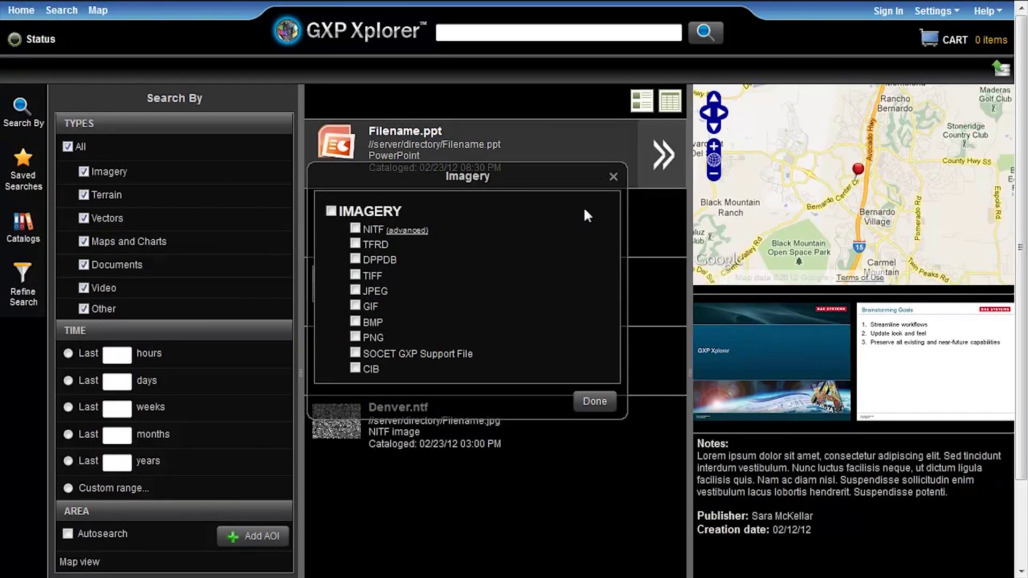
{"action": "left_click", "coordinate": [613, 179]}
{"action": "left_click", "coordinate": [22, 164]}
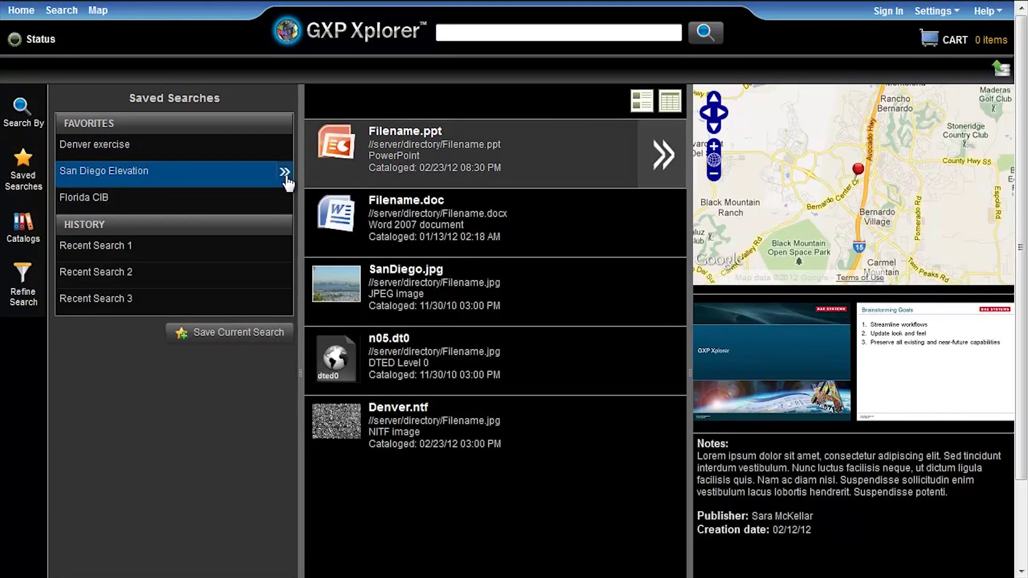
Review the San Diego Elevation saved search details, then show the Catalogs list.
{"action": "left_click", "coordinate": [285, 174]}
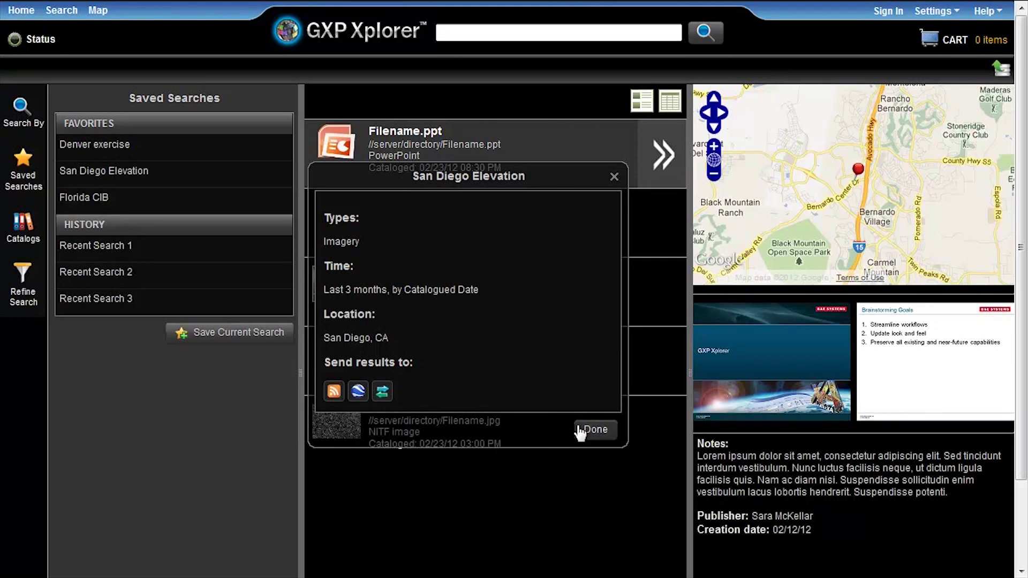
{"action": "left_click", "coordinate": [593, 429]}
{"action": "left_click", "coordinate": [28, 233]}
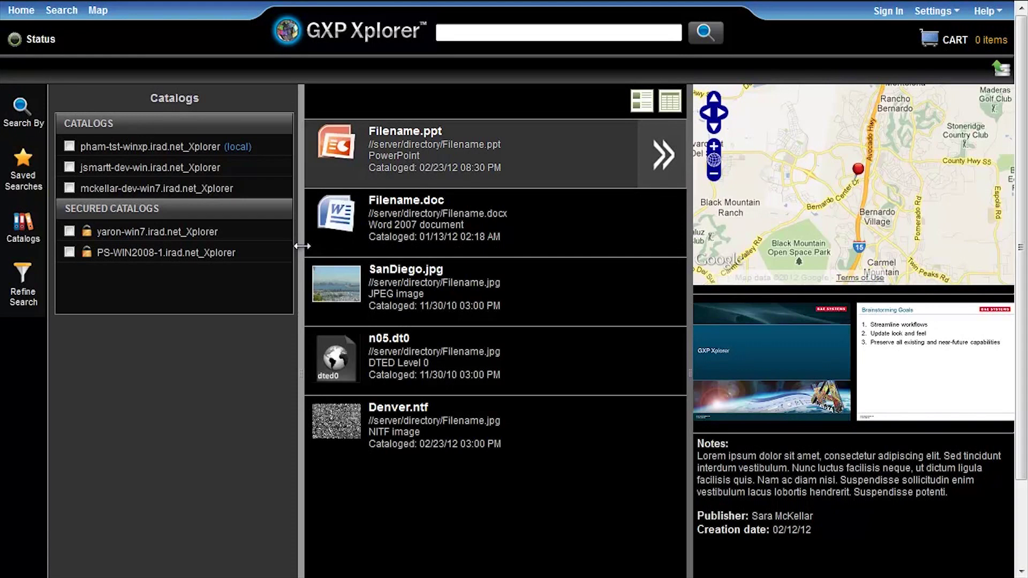
Collapse the Catalogs panel, widen the results list, and show results as a table.
{"action": "left_click", "coordinate": [302, 246]}
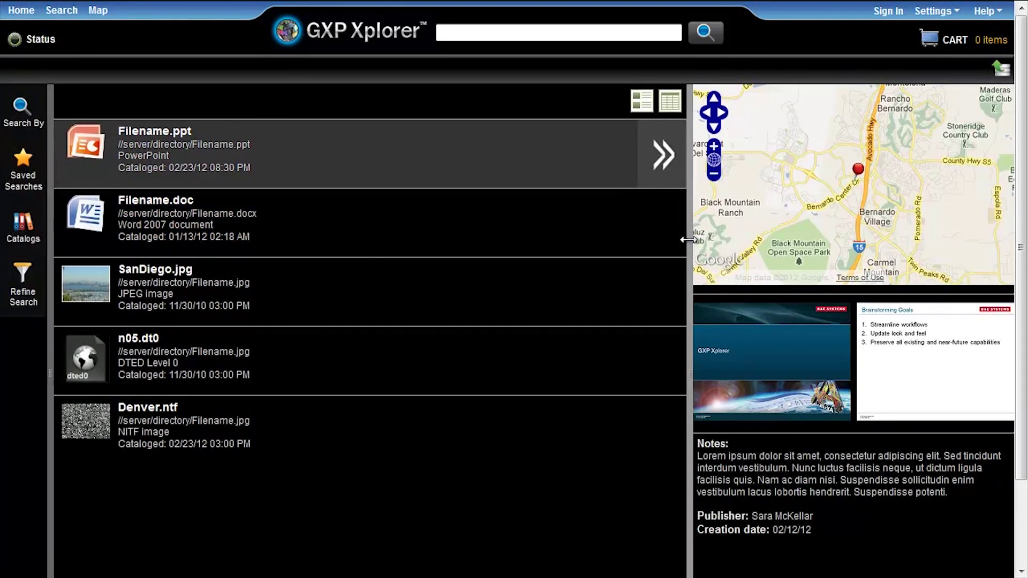
{"action": "mouse_move", "coordinate": [691, 241]}
{"action": "left_mouse_down"}
{"action": "mouse_move", "coordinate": [553, 239]}
{"action": "mouse_move", "coordinate": [725, 241]}
{"action": "left_mouse_up"}
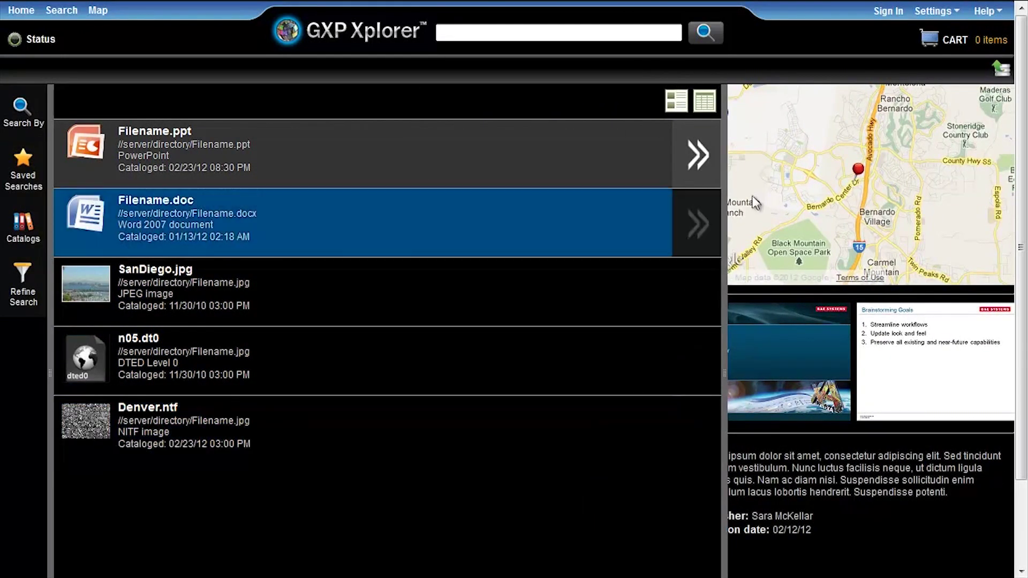
{"action": "left_click", "coordinate": [705, 101]}
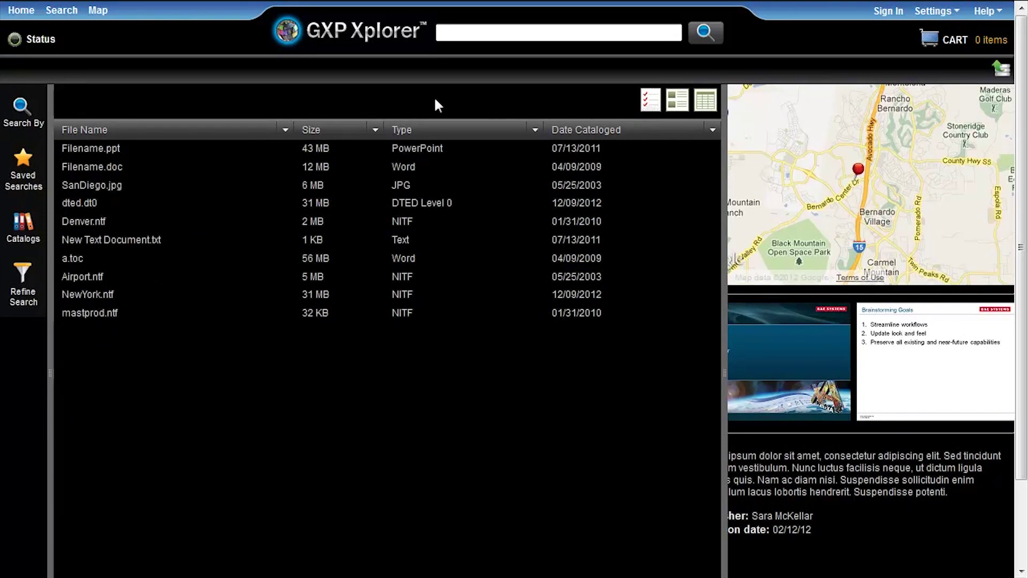
{"action": "left_click", "coordinate": [41, 41]}
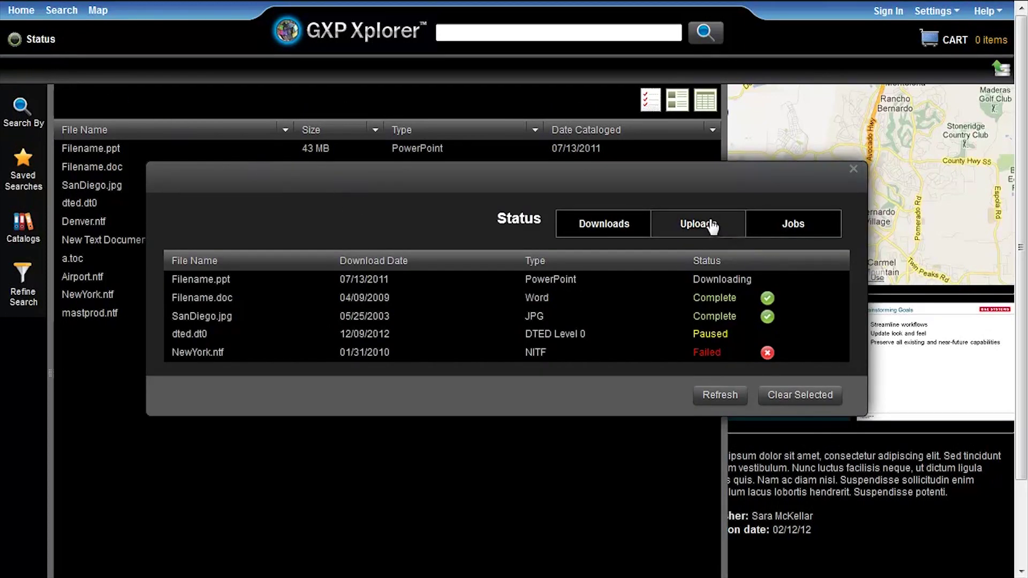
{"action": "left_click", "coordinate": [713, 228]}
{"action": "left_click", "coordinate": [801, 239]}
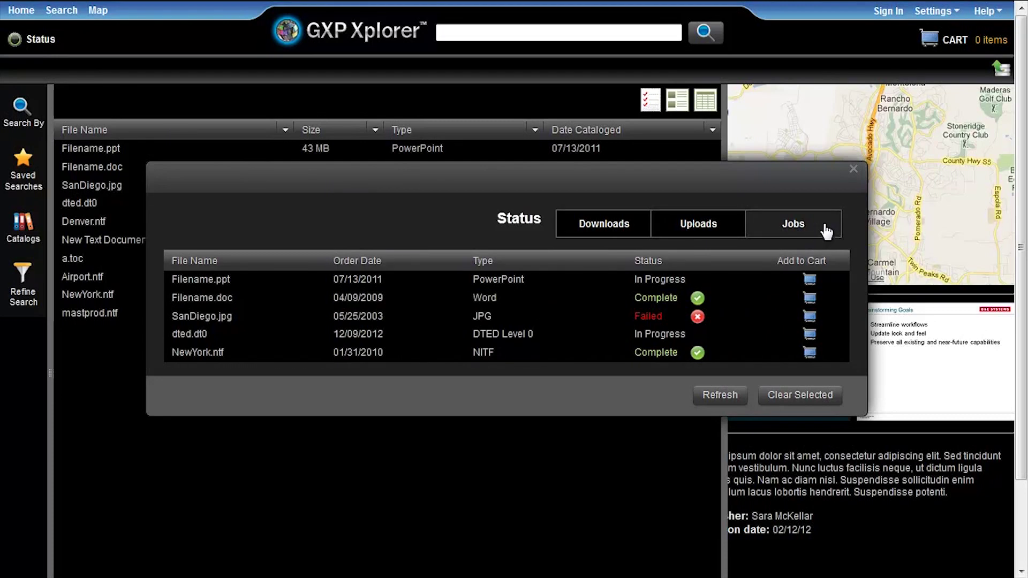
{"action": "left_click", "coordinate": [854, 170]}
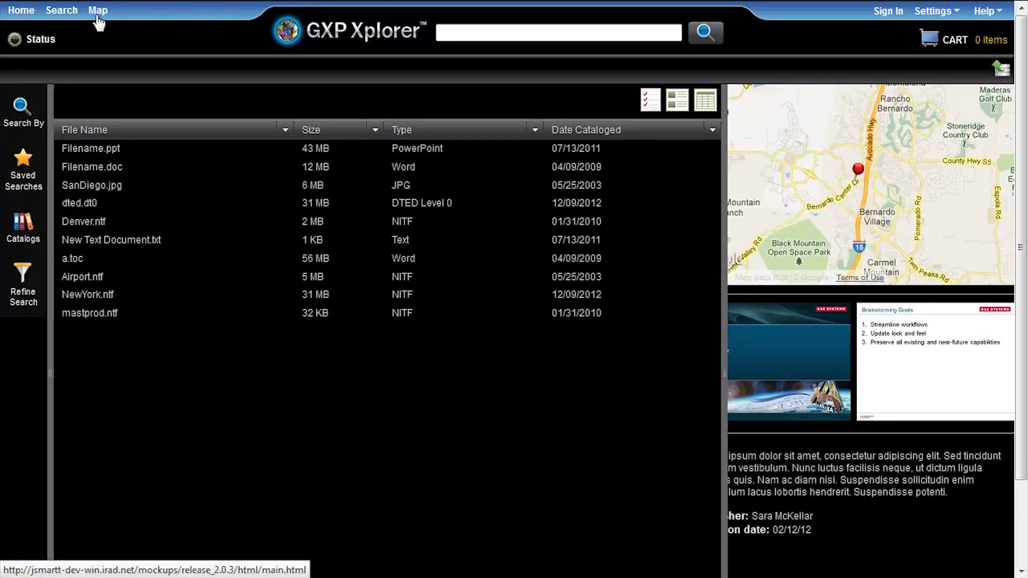
Open the Map page and apply the Topo State City Highway USA basemap.
{"action": "left_click", "coordinate": [96, 11]}
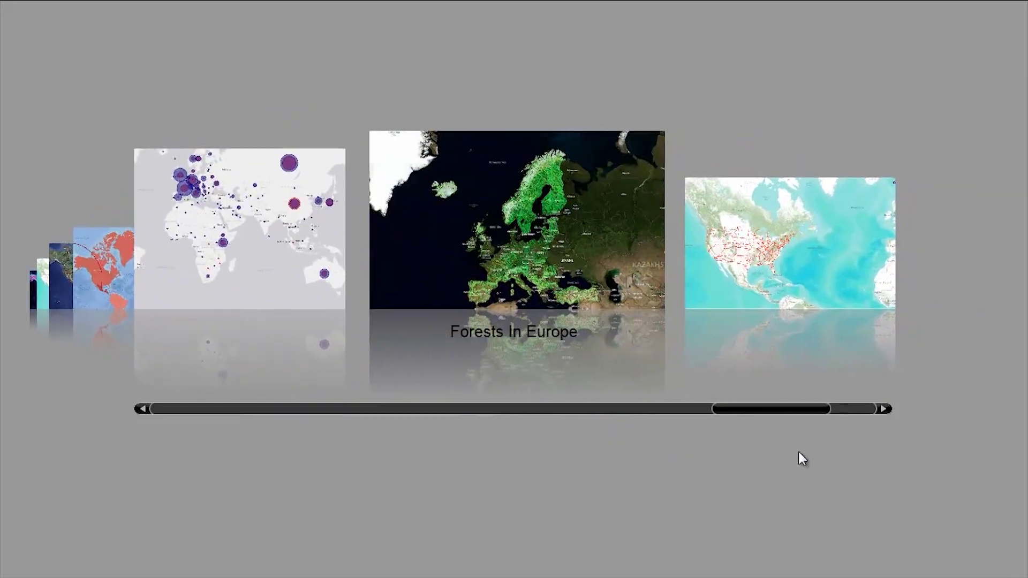
{"action": "left_click", "coordinate": [513, 339]}
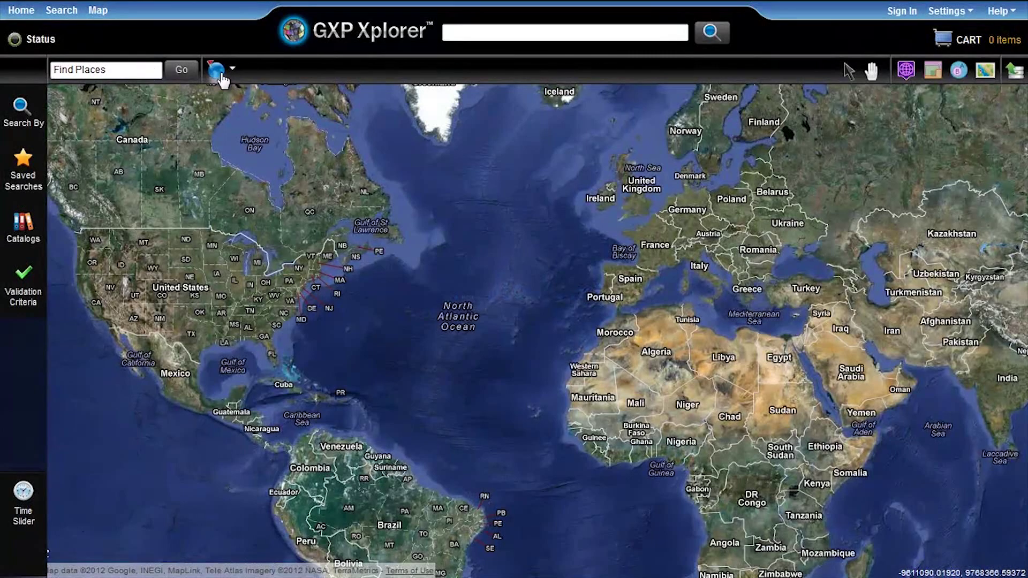
Jump the map to the saved Denver location and show search results on the map.
{"action": "left_click", "coordinate": [233, 68]}
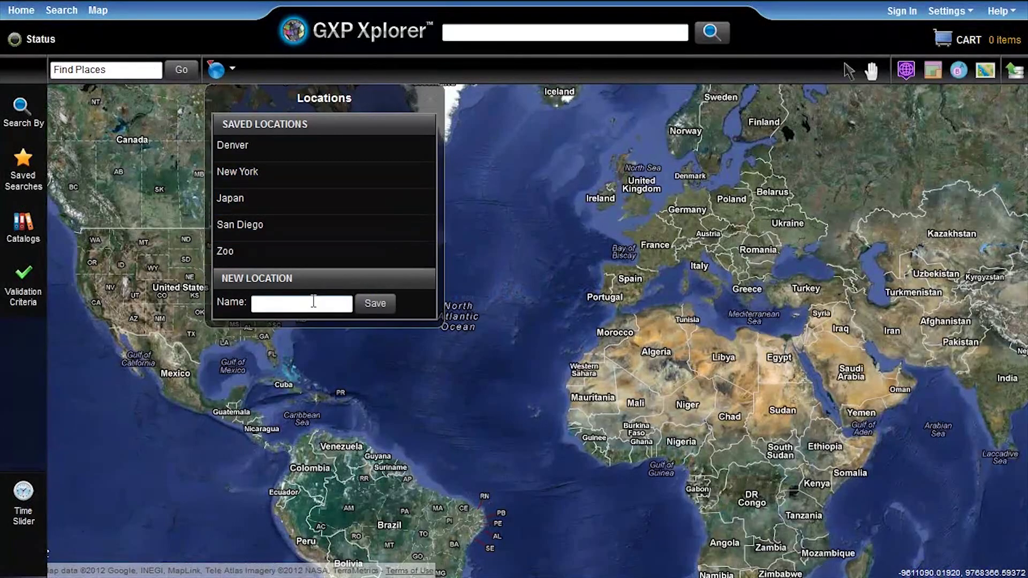
{"action": "left_click", "coordinate": [426, 148]}
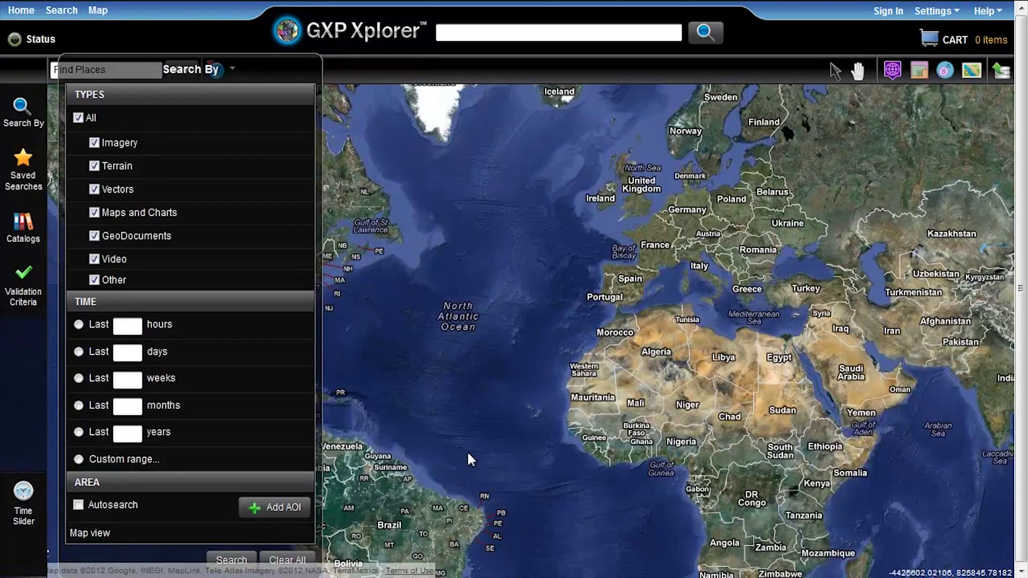
{"action": "left_click", "coordinate": [8, 130]}
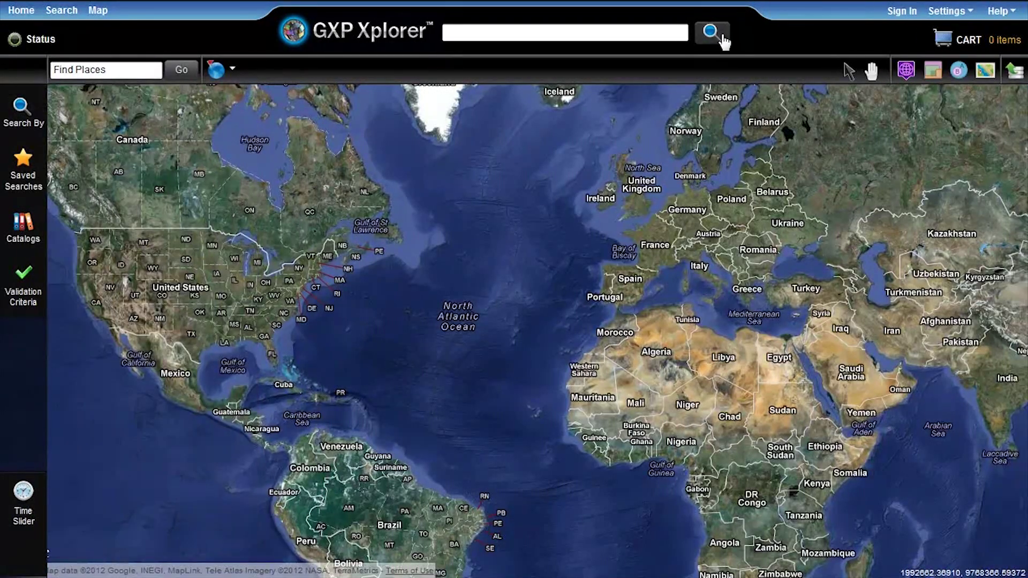
{"action": "left_click", "coordinate": [722, 40]}
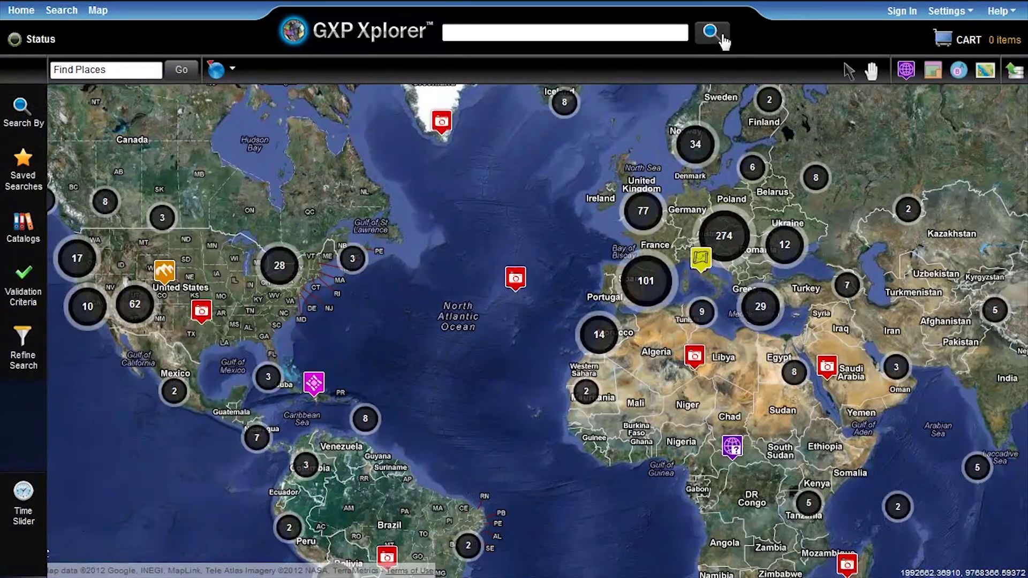
Toggle CIB imagery off and on in Refine Search, then zoom into the European cluster.
{"action": "left_click", "coordinate": [29, 373]}
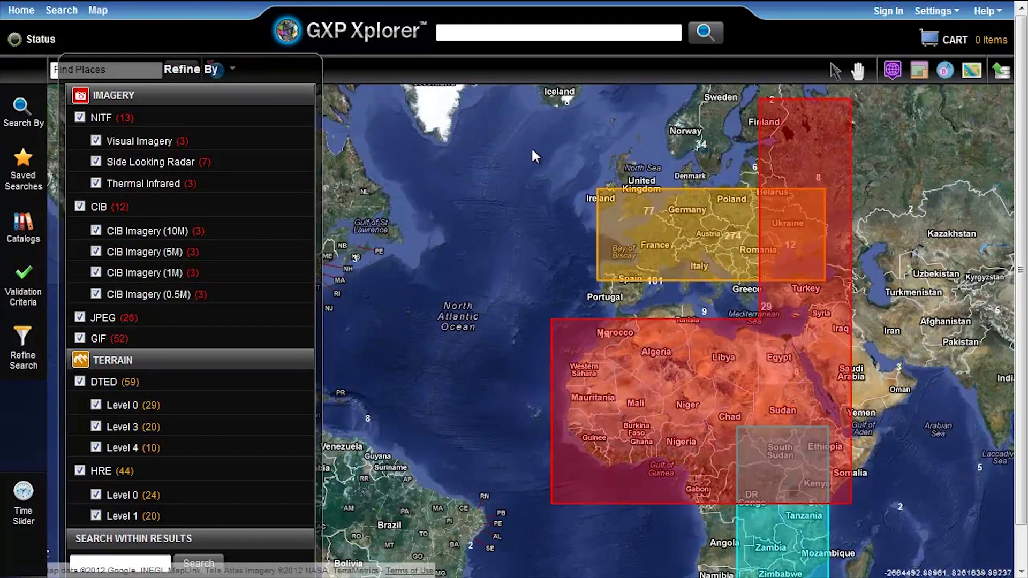
{"action": "left_click", "coordinate": [81, 206]}
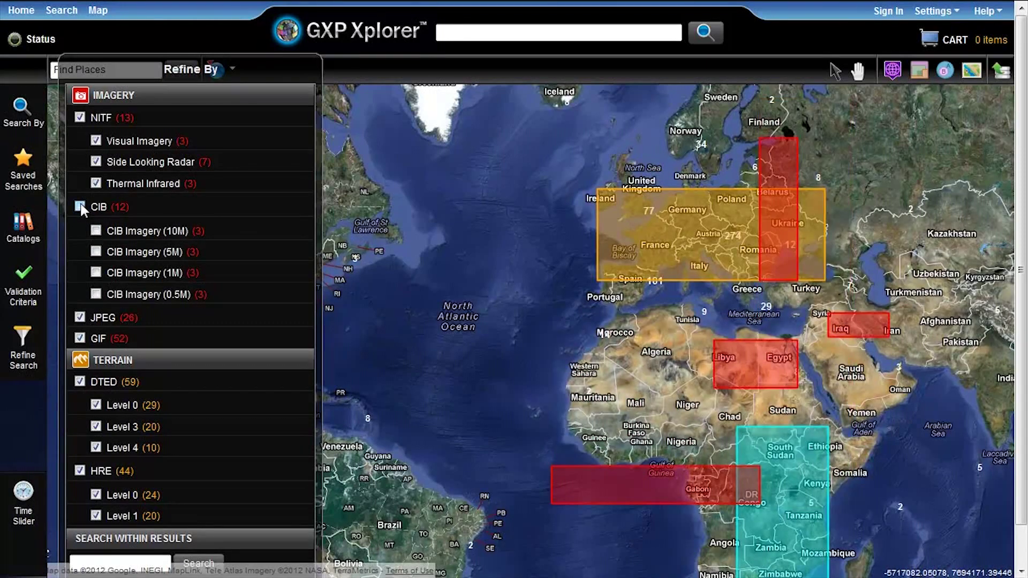
{"action": "left_click", "coordinate": [80, 207]}
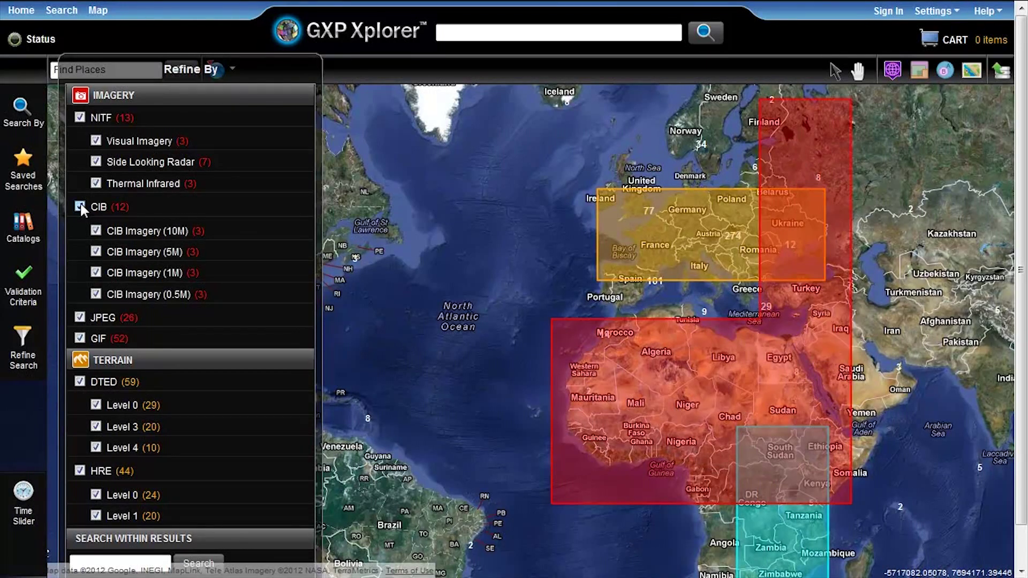
{"action": "left_click", "coordinate": [80, 206]}
{"action": "left_click", "coordinate": [81, 207]}
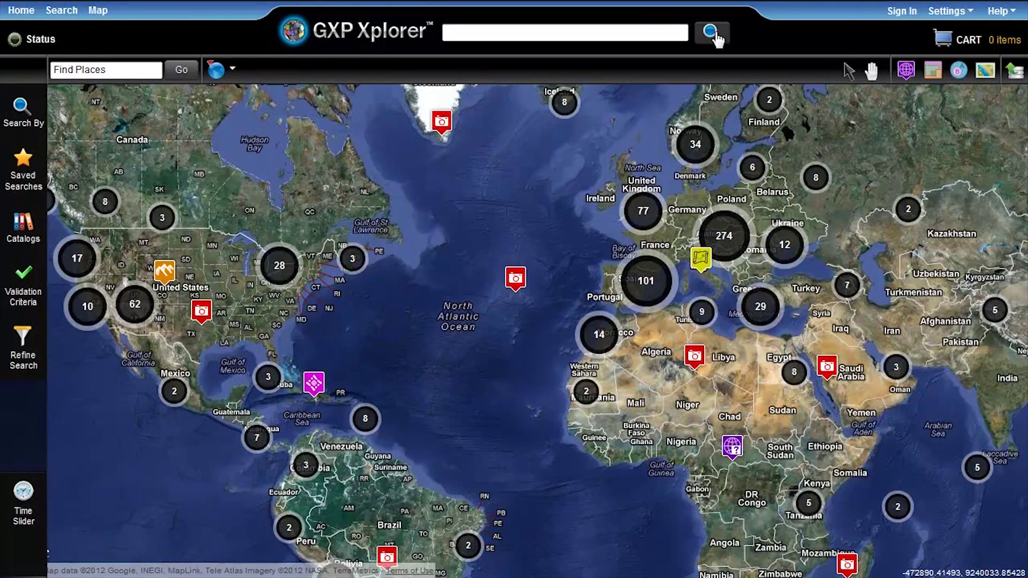
{"action": "left_click", "coordinate": [720, 242]}
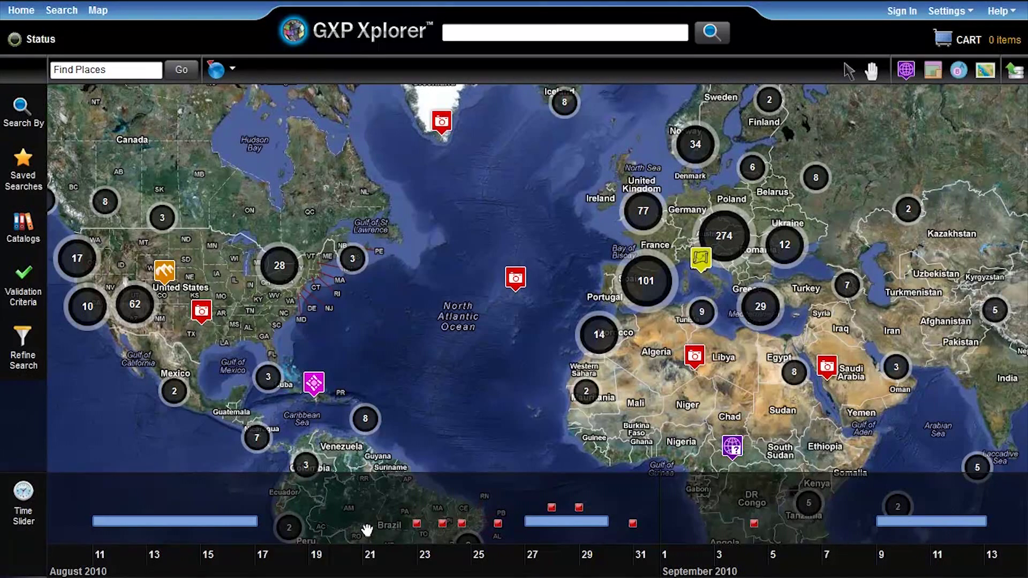
{"action": "scroll", "coordinate": [465, 542], "scroll_direction": "up", "scroll_amount": 5}
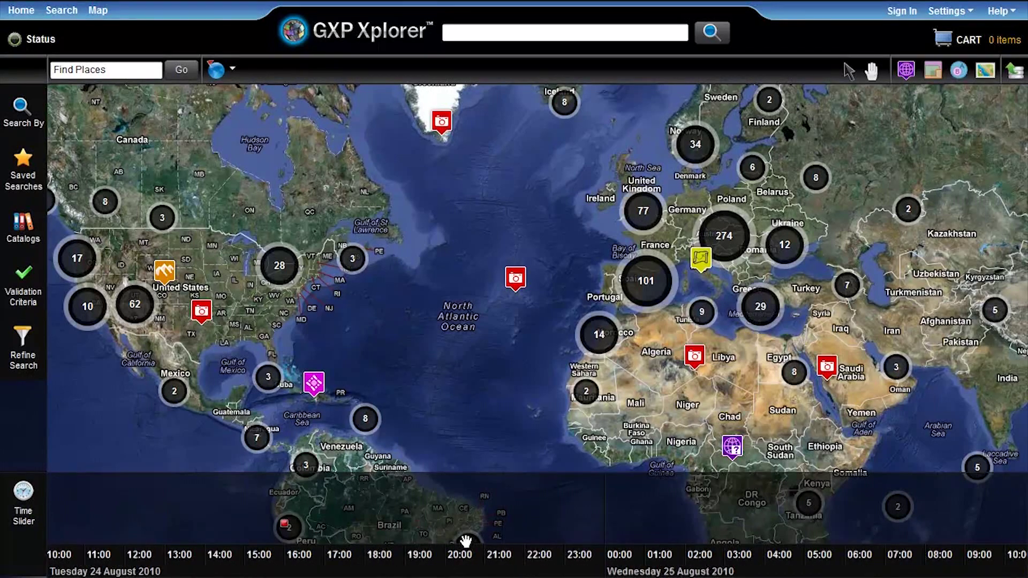
{"action": "scroll", "coordinate": [465, 542], "scroll_direction": "up", "scroll_amount": 1}
{"action": "scroll", "coordinate": [465, 543], "scroll_direction": "down", "scroll_amount": 2}
{"action": "scroll", "coordinate": [465, 542], "scroll_direction": "down", "scroll_amount": 2}
{"action": "scroll", "coordinate": [466, 542], "scroll_direction": "down", "scroll_amount": 2}
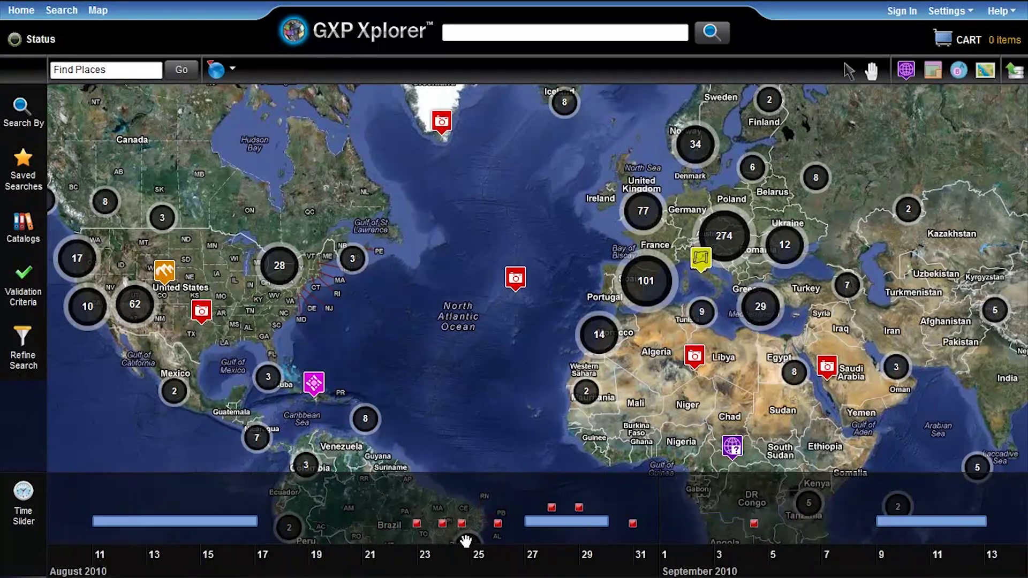
{"action": "scroll", "coordinate": [466, 542], "scroll_direction": "down", "scroll_amount": 3}
{"action": "scroll", "coordinate": [466, 535], "scroll_direction": "down", "scroll_amount": 2}
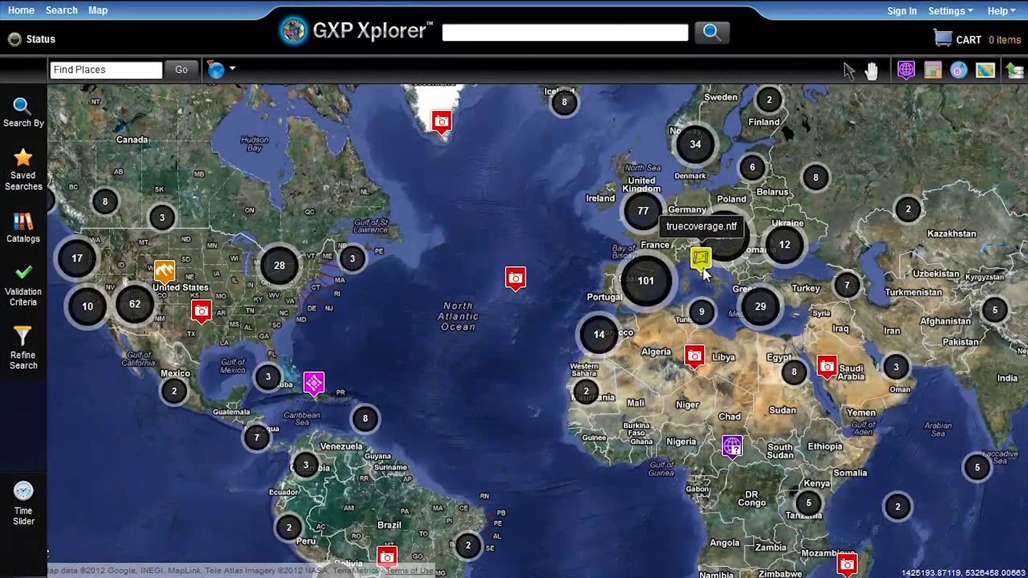
Add truecoverage.ntf, the Caribbean TIF and po_397100_rgb_0000001_chip.tif to the Product Viewer.
{"action": "left_click", "coordinate": [703, 267]}
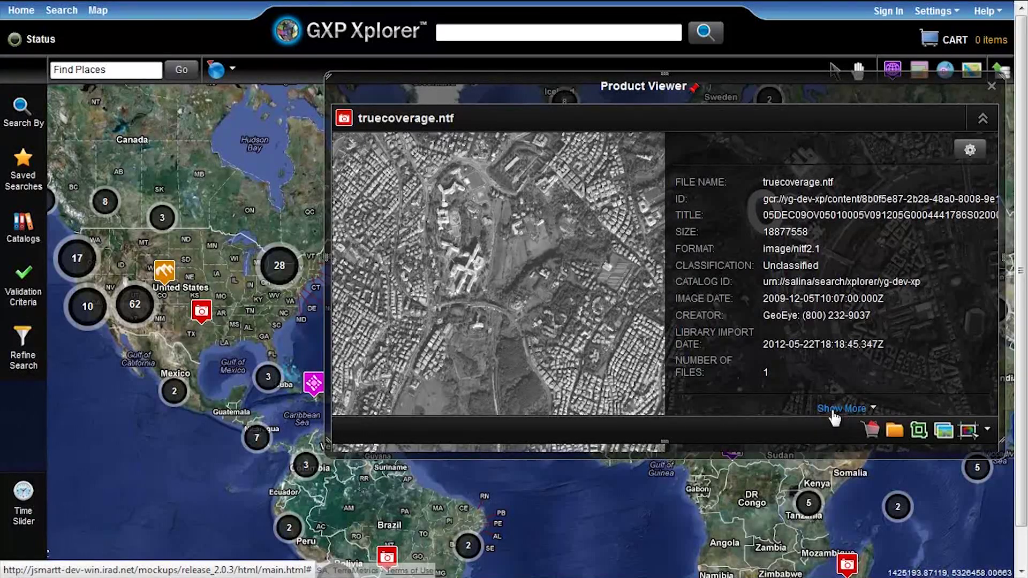
{"action": "left_click", "coordinate": [164, 282]}
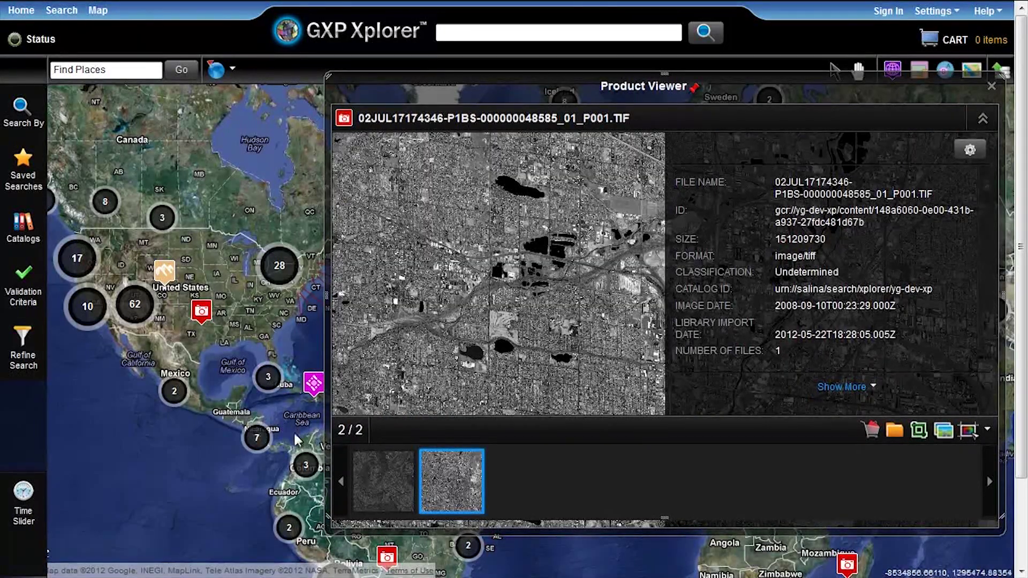
{"action": "left_click", "coordinate": [311, 389]}
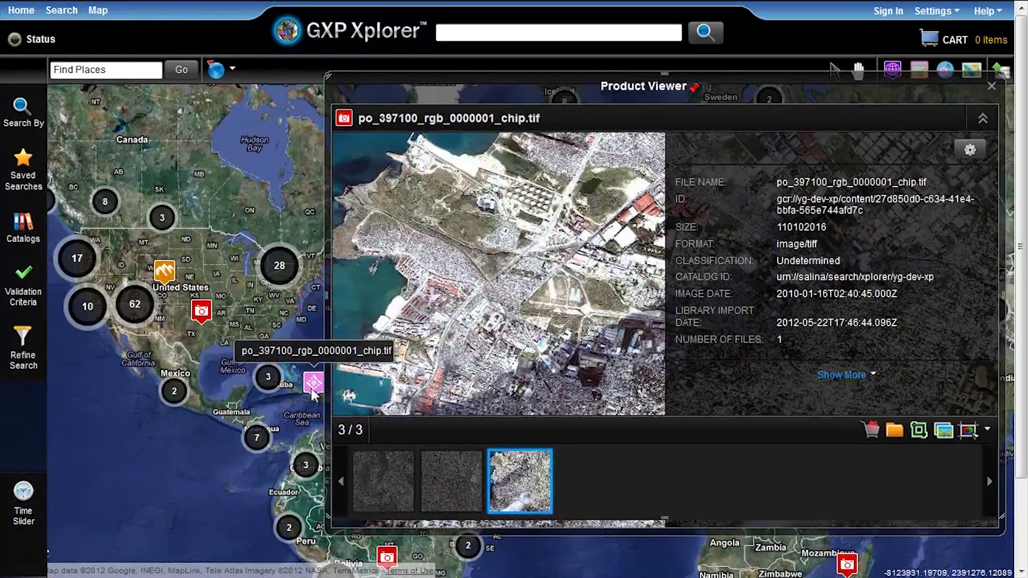
Remove truecoverage.ntf and start a chip from po_397100_rgb_0000001_chip.tif.
{"action": "left_click", "coordinate": [370, 504]}
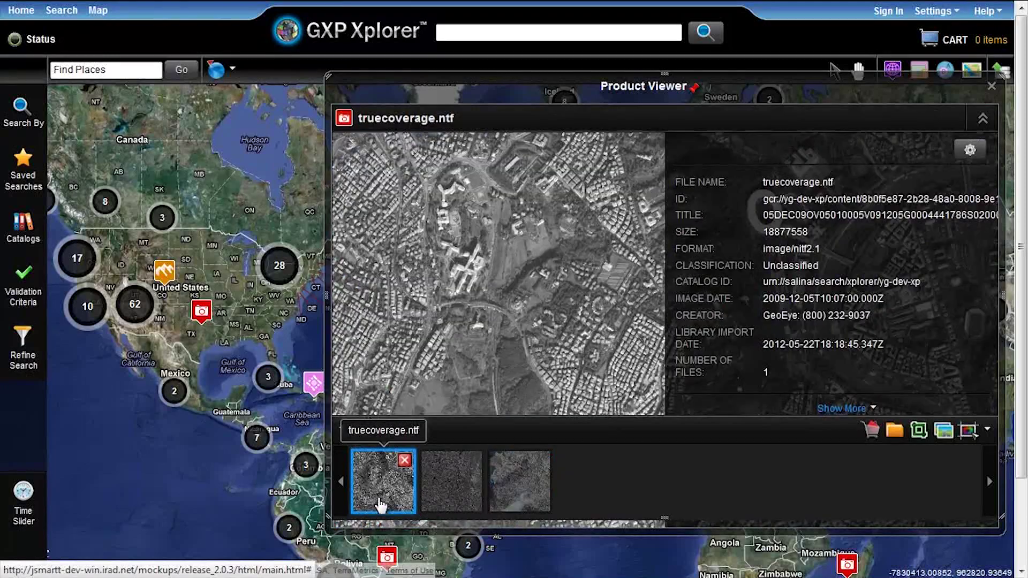
{"action": "left_click", "coordinate": [433, 504]}
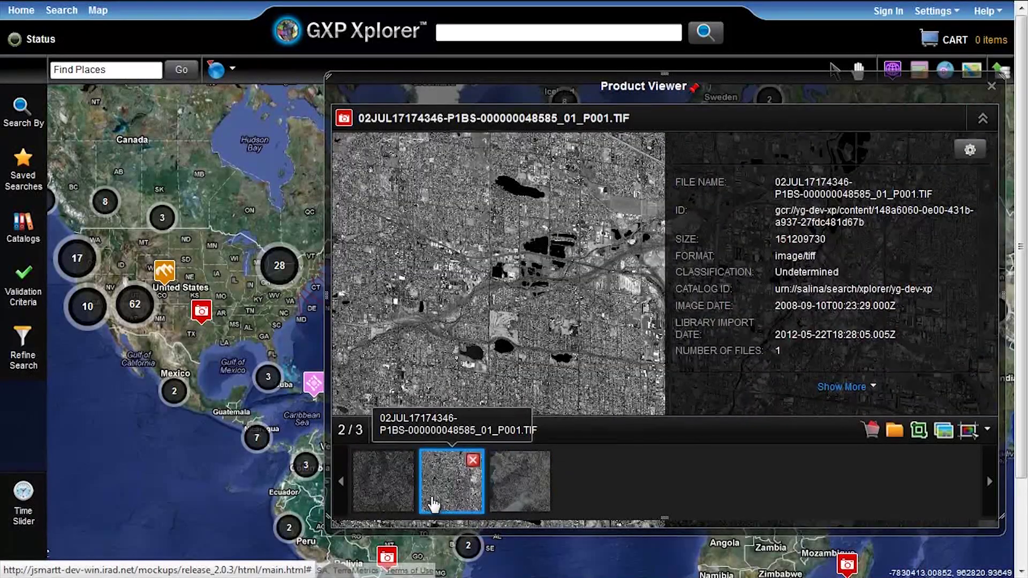
{"action": "left_click", "coordinate": [404, 461]}
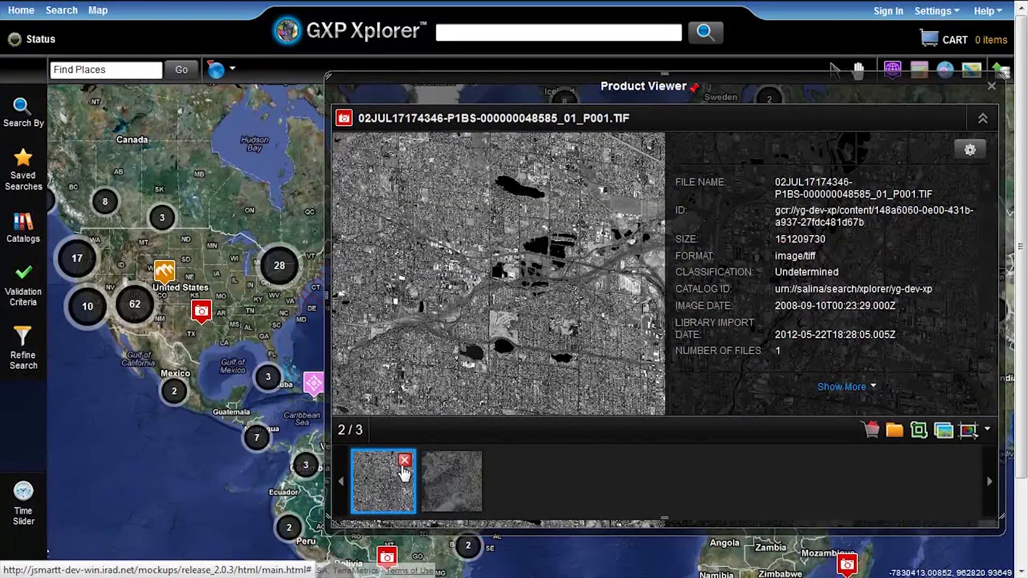
{"action": "left_click", "coordinate": [452, 482]}
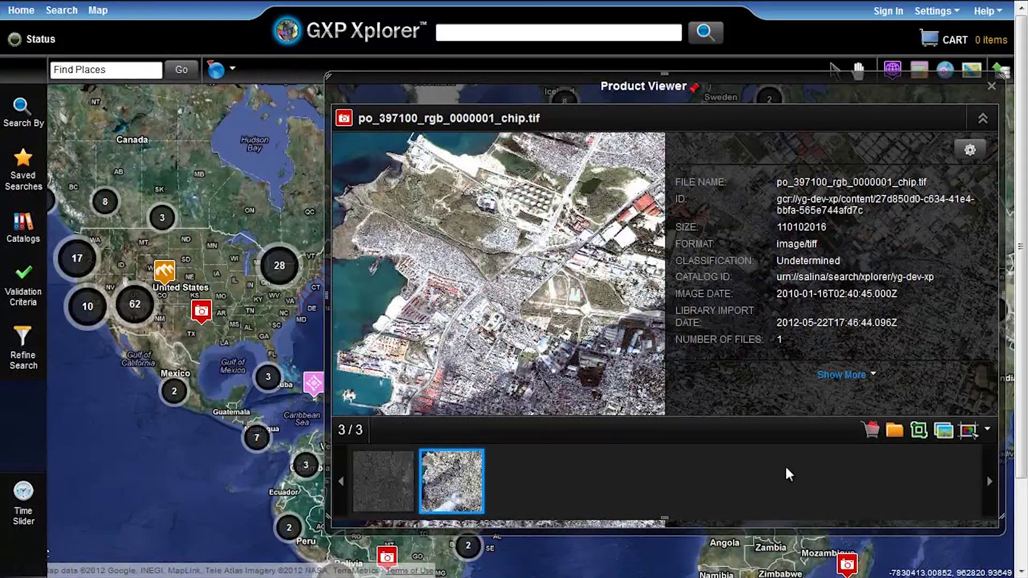
{"action": "left_click", "coordinate": [919, 431]}
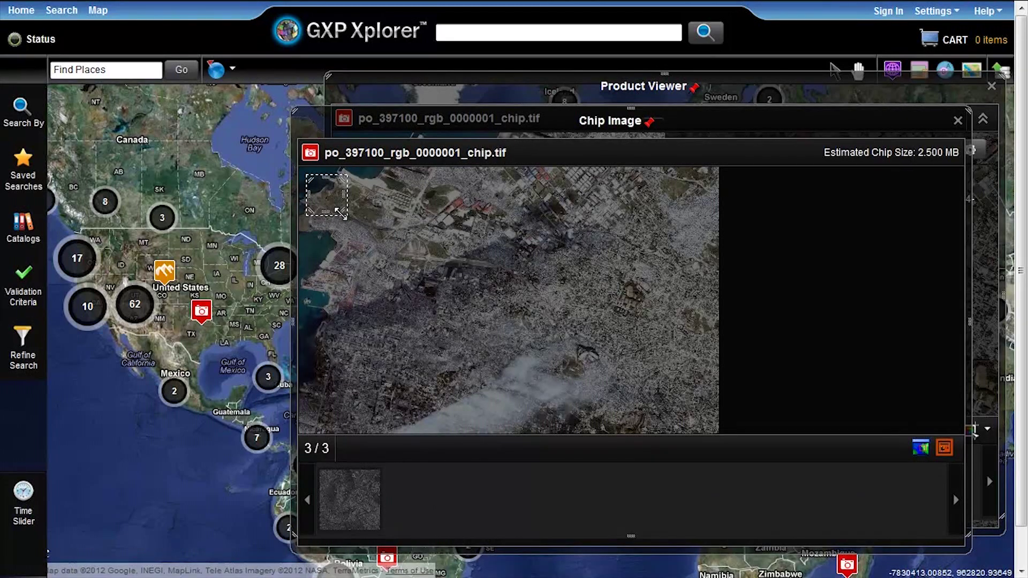
{"action": "mouse_move", "coordinate": [340, 212]}
{"action": "left_mouse_down"}
{"action": "mouse_move", "coordinate": [425, 280]}
{"action": "mouse_move", "coordinate": [427, 256]}
{"action": "left_mouse_up"}
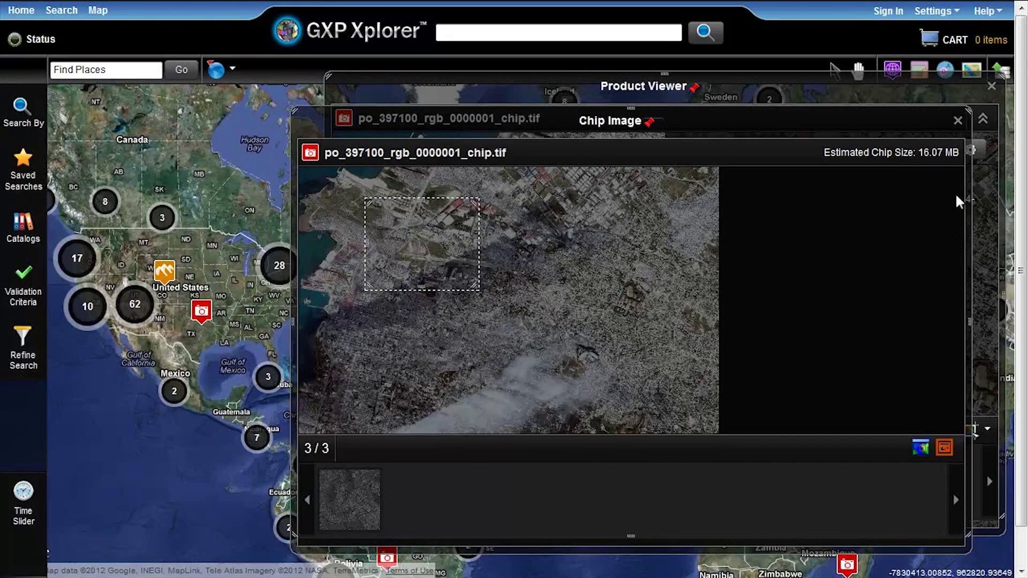
{"action": "left_click", "coordinate": [958, 121]}
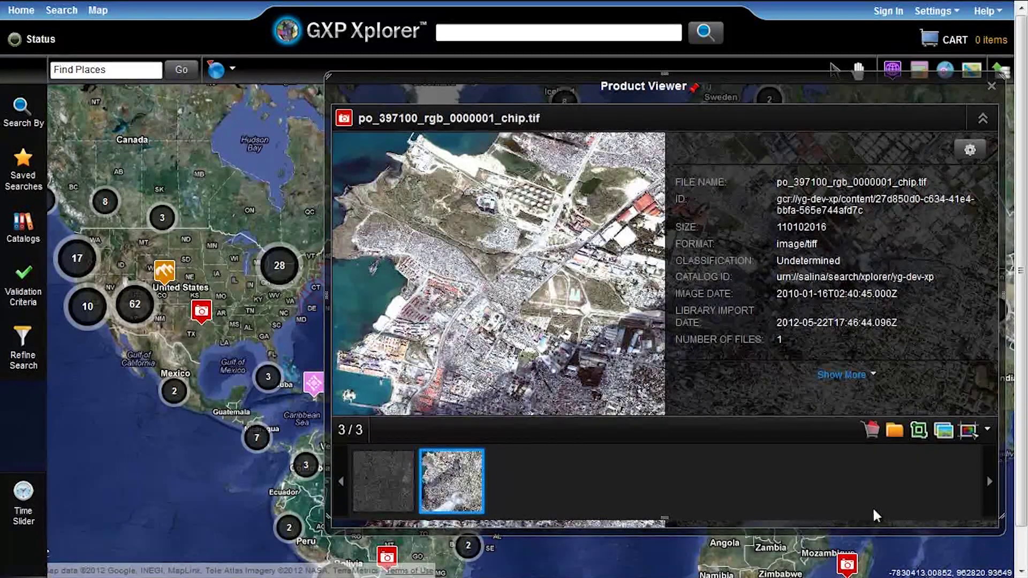
Shrink the Product Viewer, nudge it left, and collapse it to its thumbnail strip.
{"action": "mouse_move", "coordinate": [994, 505]}
{"action": "left_mouse_down"}
{"action": "mouse_move", "coordinate": [930, 441]}
{"action": "mouse_move", "coordinate": [971, 464]}
{"action": "left_mouse_up"}
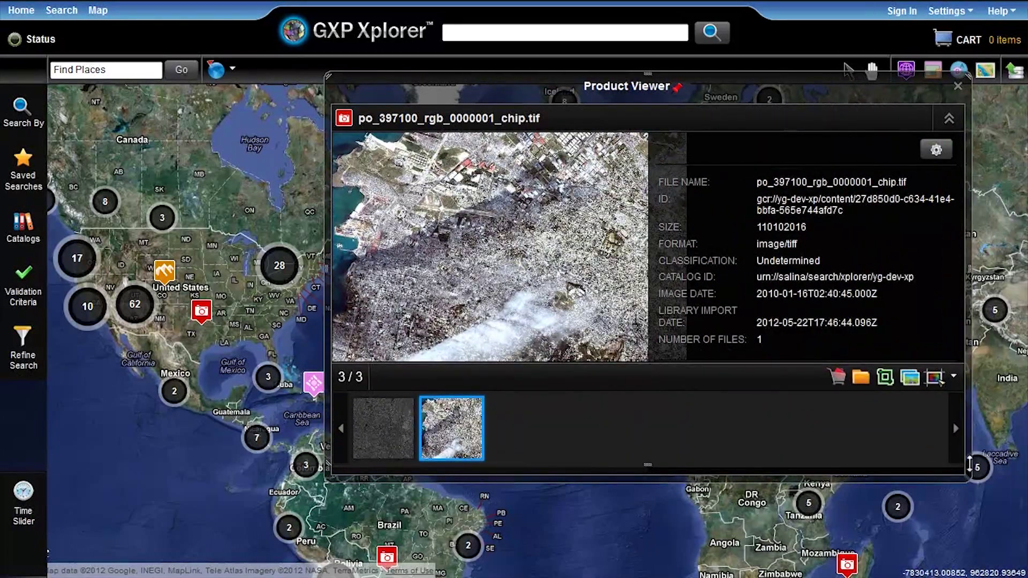
{"action": "left_click_drag", "start_coordinate": [665, 104], "coordinate": [637, 137]}
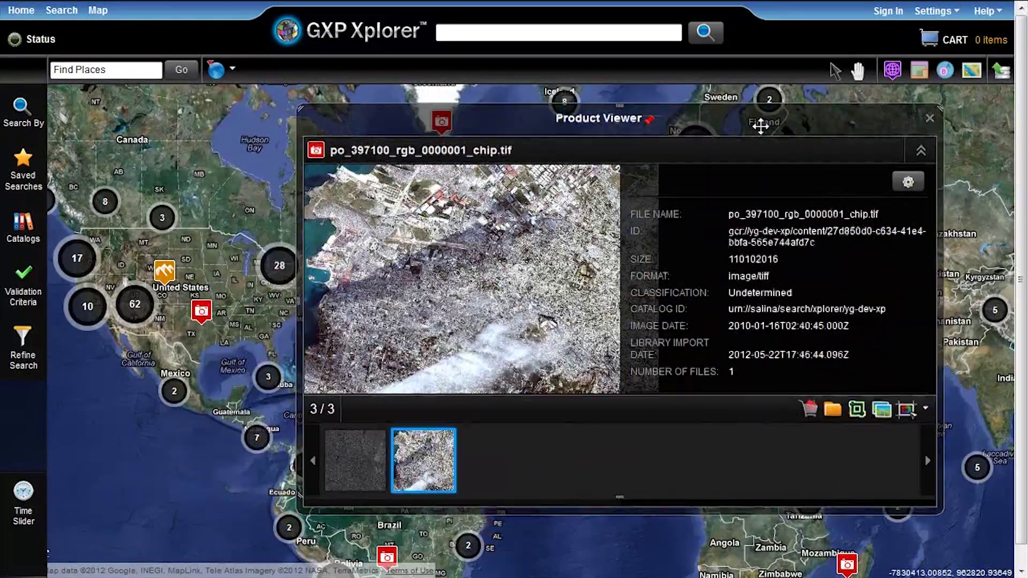
{"action": "left_click", "coordinate": [921, 152]}
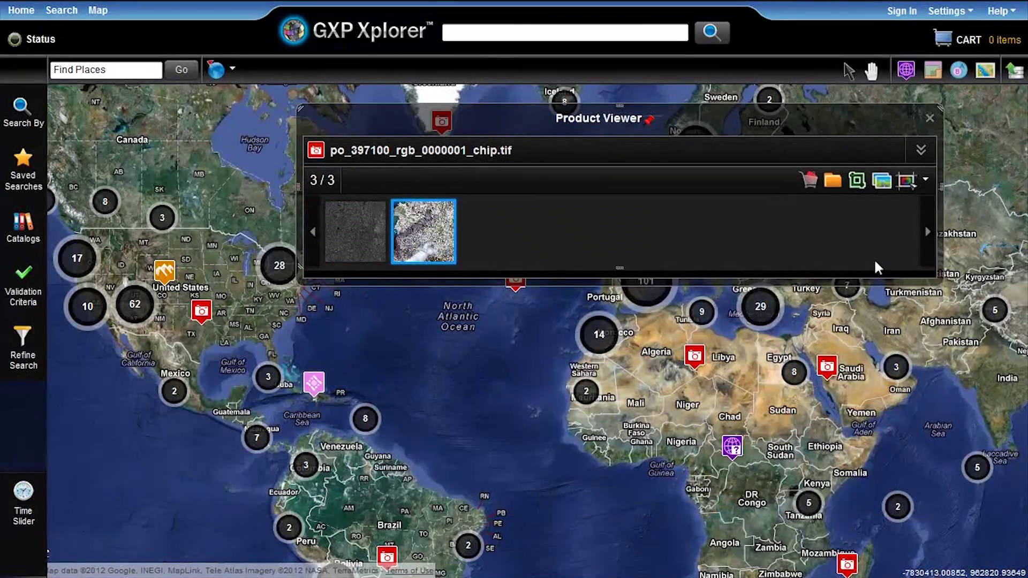
Swap the download action into the viewer toolbar for the folder action, then close the viewer.
{"action": "left_click", "coordinate": [925, 184]}
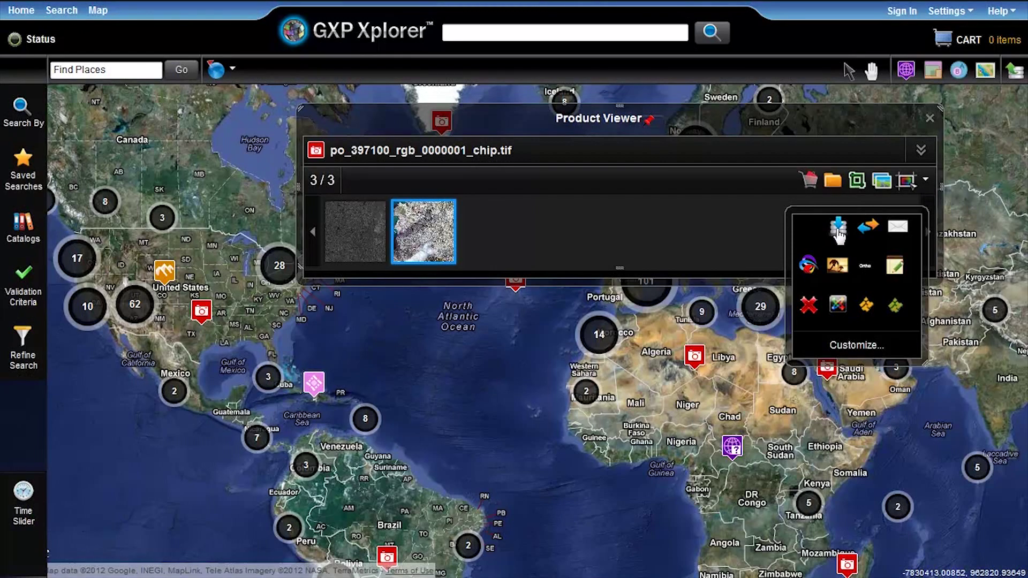
{"action": "left_click_drag", "start_coordinate": [838, 228], "coordinate": [792, 193]}
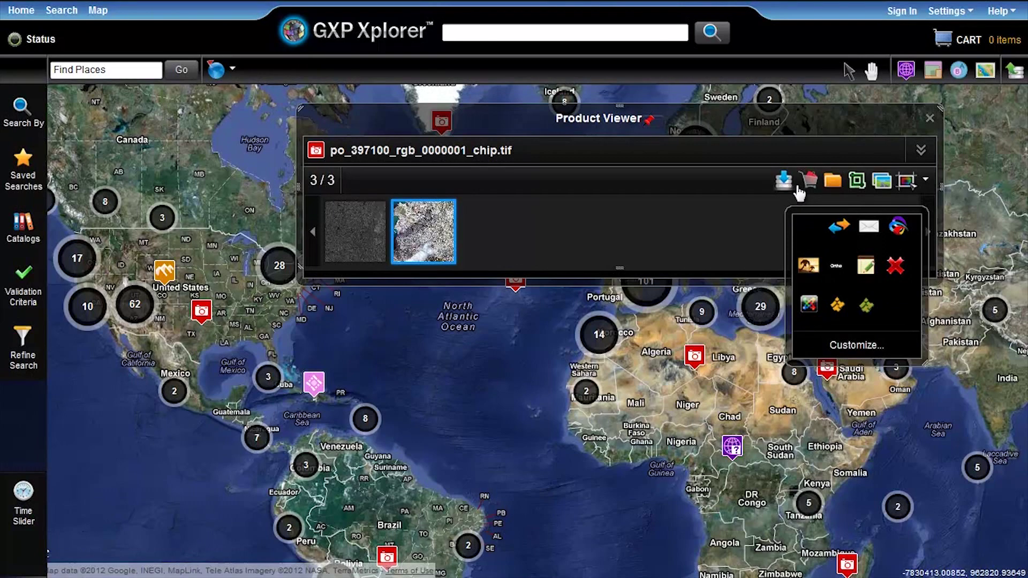
{"action": "left_click_drag", "start_coordinate": [837, 207], "coordinate": [824, 240]}
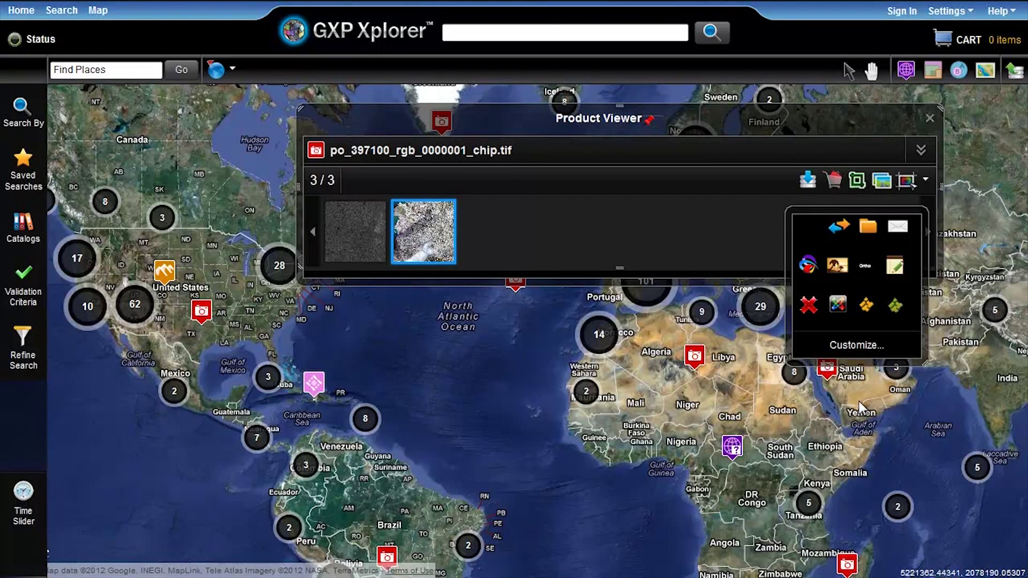
{"action": "left_click", "coordinate": [930, 121]}
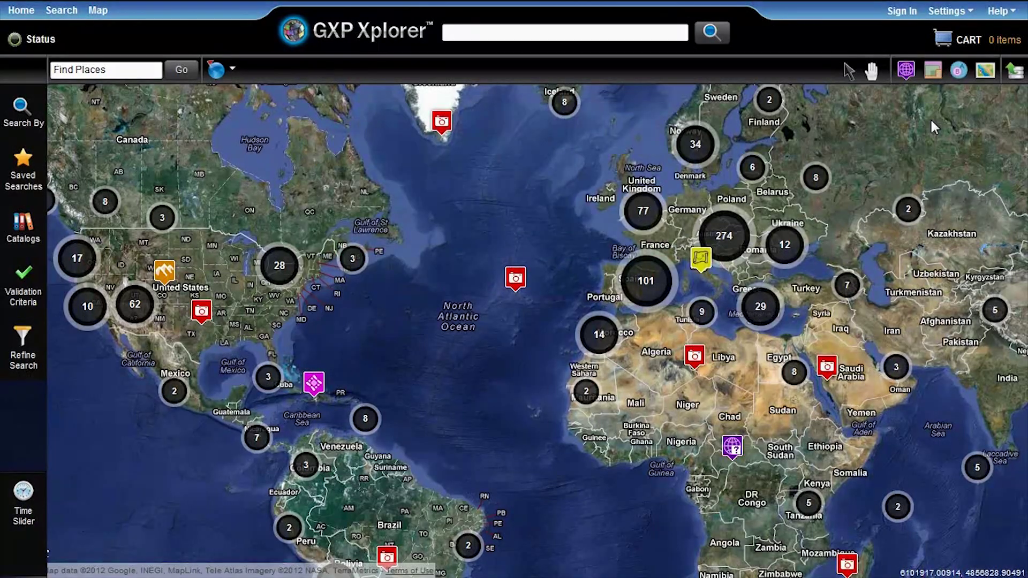